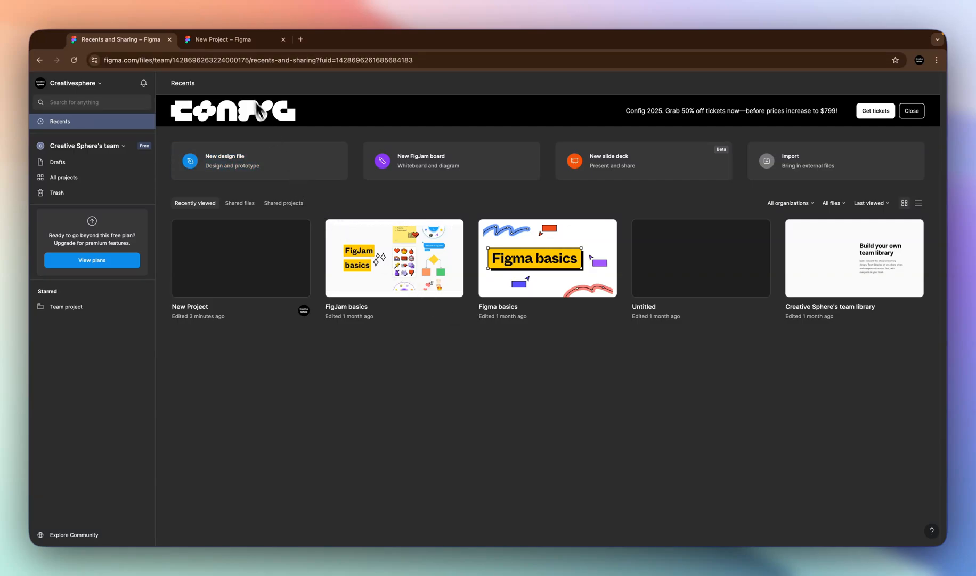
# - Open the New Project design file and rename it as Demo Project
pyautogui.click(242, 43)
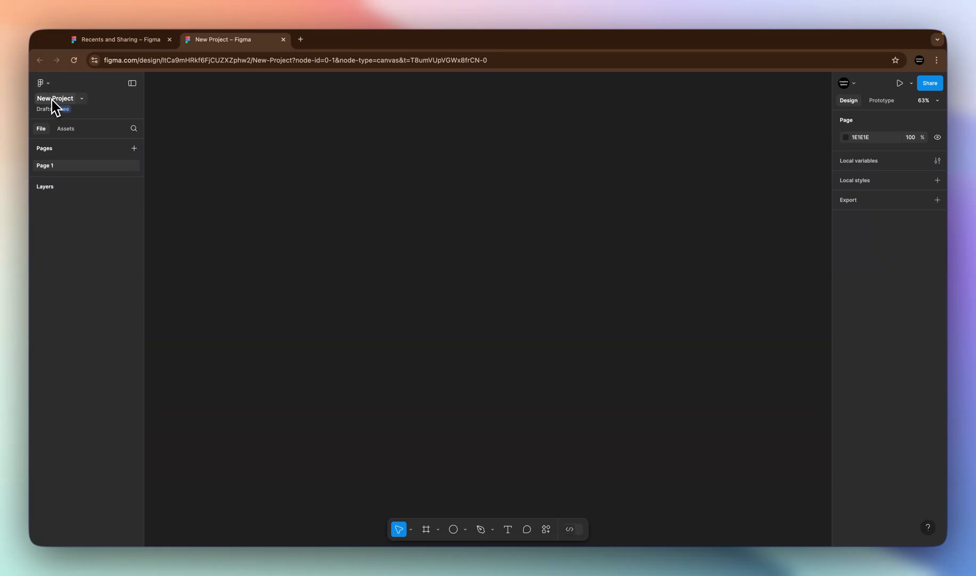
pyautogui.doubleClick(53, 99)
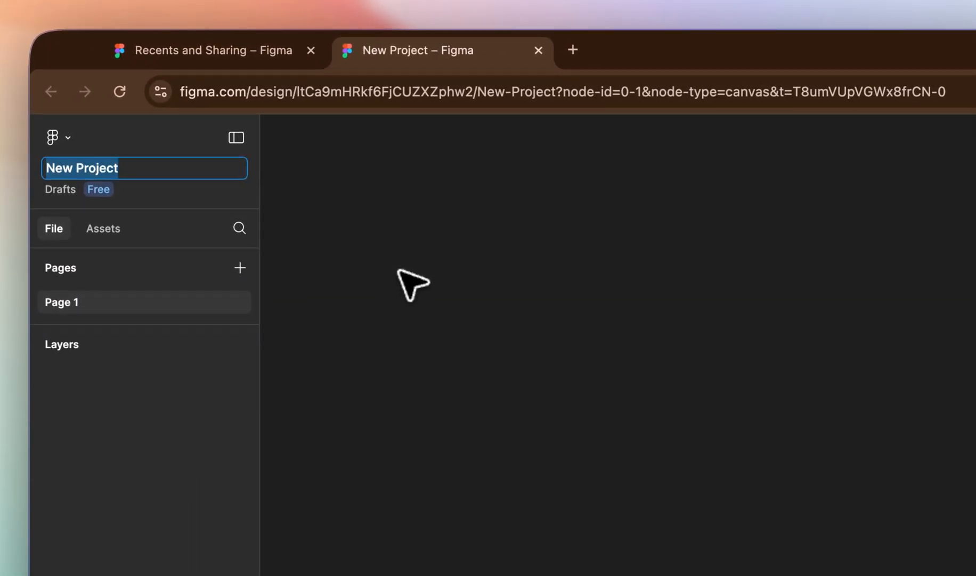
pyautogui.press('BackSpace')
pyautogui.write('Demo P')
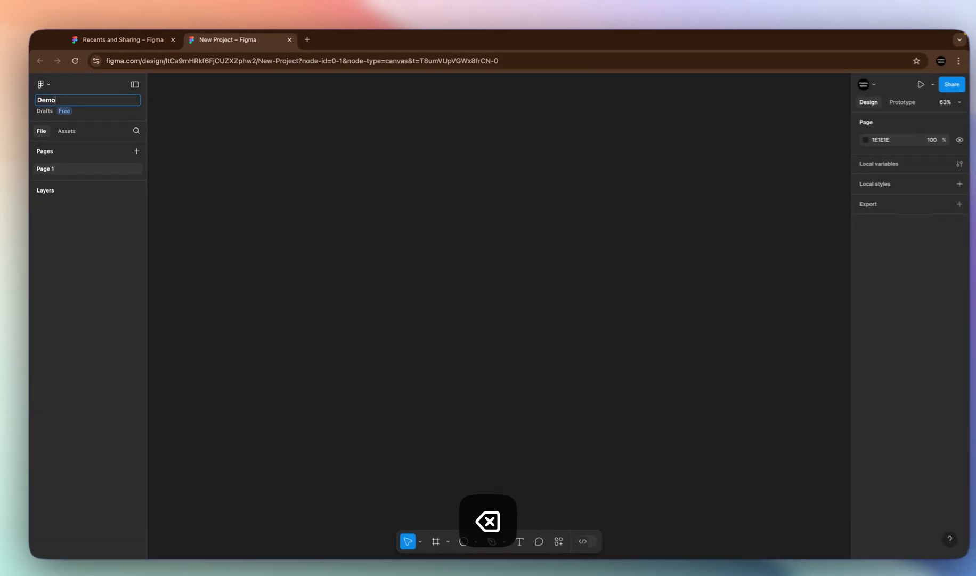
pyautogui.write('roj')
pyautogui.write('ect')
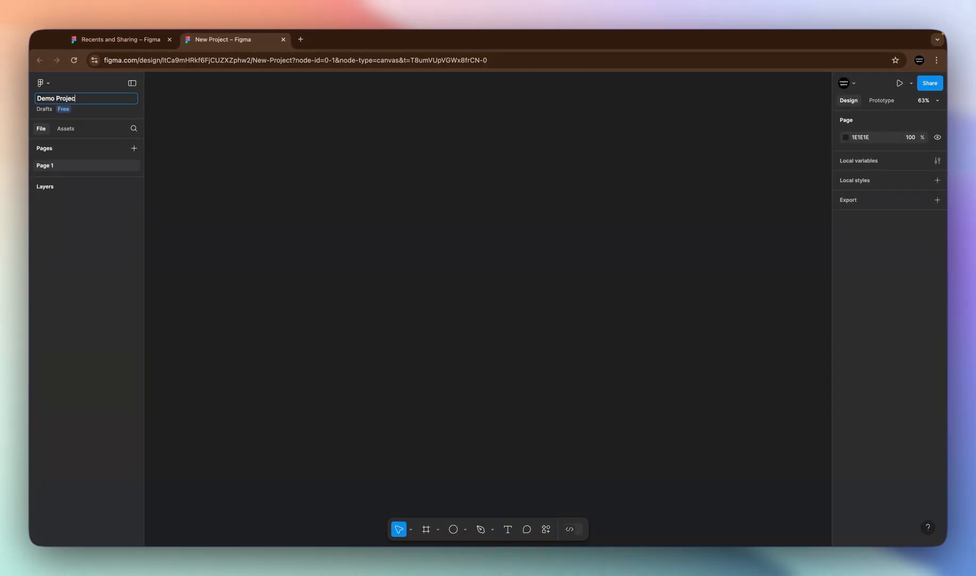
pyautogui.press('Return')
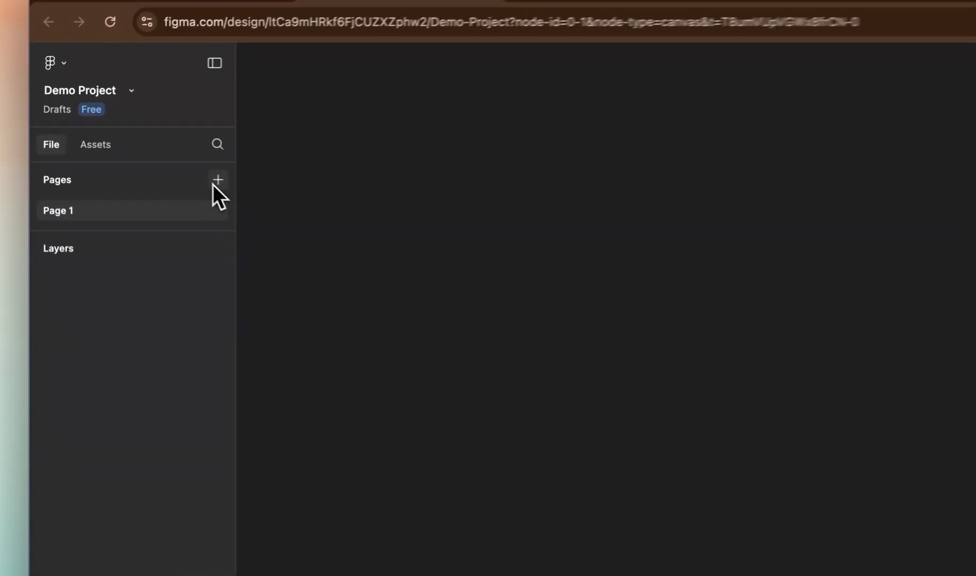
# - Add sixteen extra pages to the file, keeping their default names
pyautogui.click(134, 148)
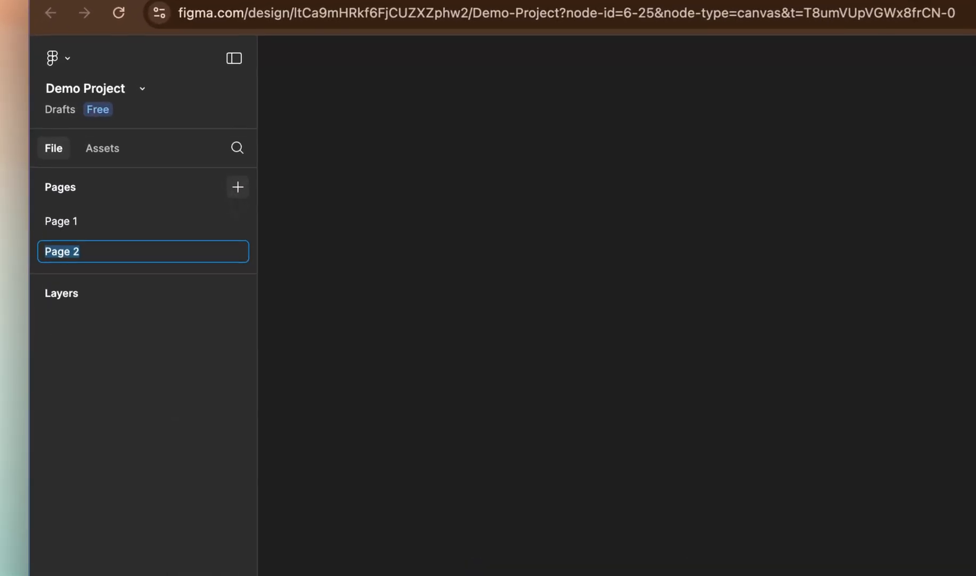
pyautogui.click(134, 148)
pyautogui.click(133, 148)
pyautogui.click(134, 148)
pyautogui.click(240, 188)
pyautogui.click(240, 187)
pyautogui.click(240, 188)
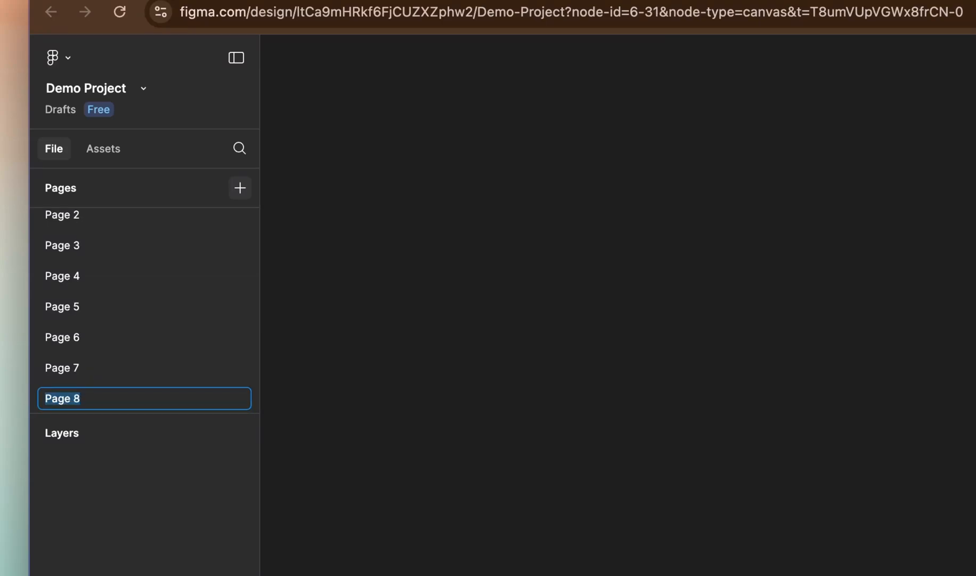
pyautogui.click(240, 188)
pyautogui.click(240, 188)
pyautogui.click(240, 188)
pyautogui.click(239, 187)
pyautogui.click(240, 188)
pyautogui.click(240, 187)
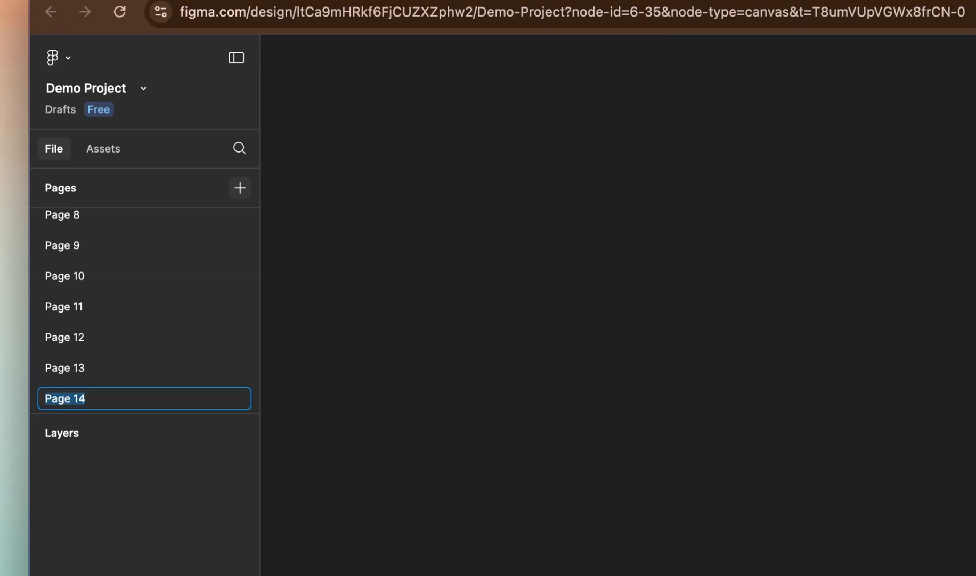
pyautogui.press('Return')
pyautogui.click(240, 187)
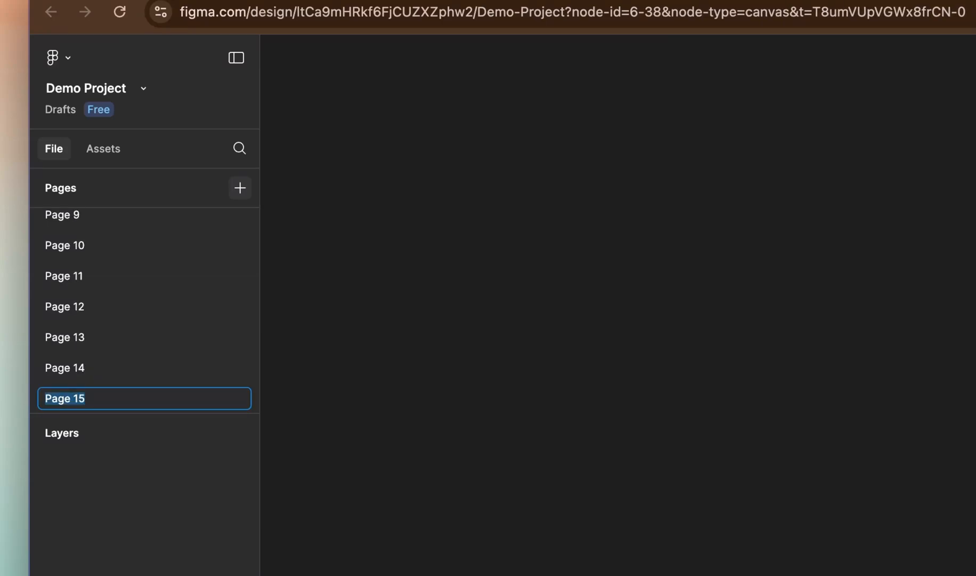
pyautogui.press('Return')
pyautogui.click(240, 188)
pyautogui.click(240, 188)
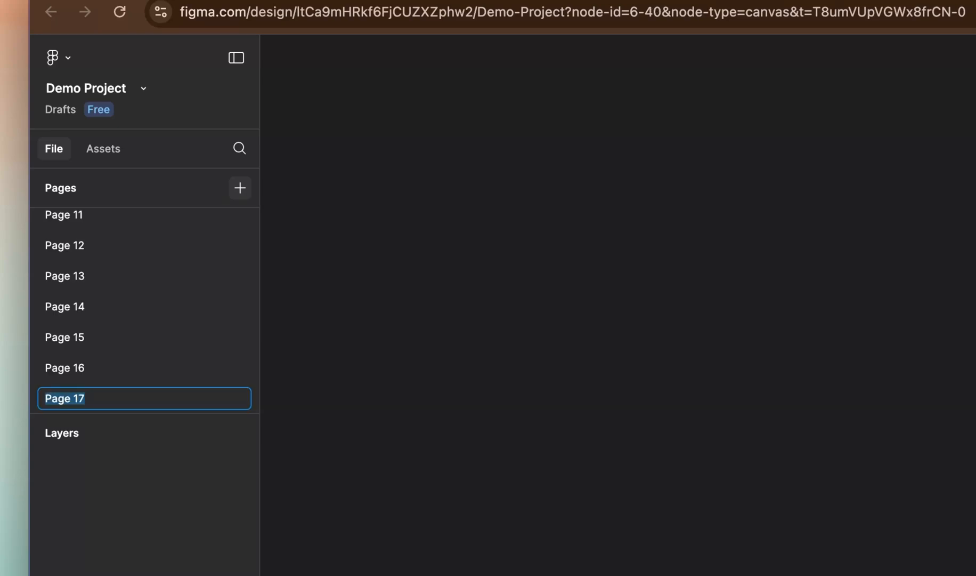
# - Undo all the page additions until only the original first page remains
pyautogui.click(335, 233)
pyautogui.press('super+z')
pyautogui.press('super+z')
pyautogui.press('super+z')
pyautogui.press('super+z')
pyautogui.press('super+z')
pyautogui.press('super+z')
pyautogui.press('super+z')
pyautogui.press('super+z')
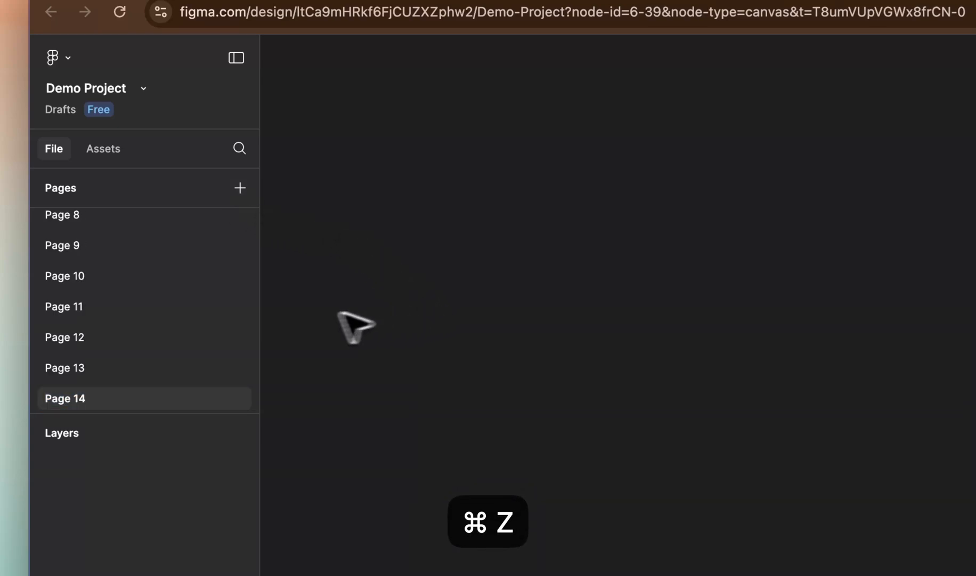
pyautogui.press('super+z')
pyautogui.press('super+z')
pyautogui.press('super+z')
pyautogui.press('super+z')
pyautogui.press('super+z')
pyautogui.press('super+z')
pyautogui.press('super+z')
pyautogui.press('super+z')
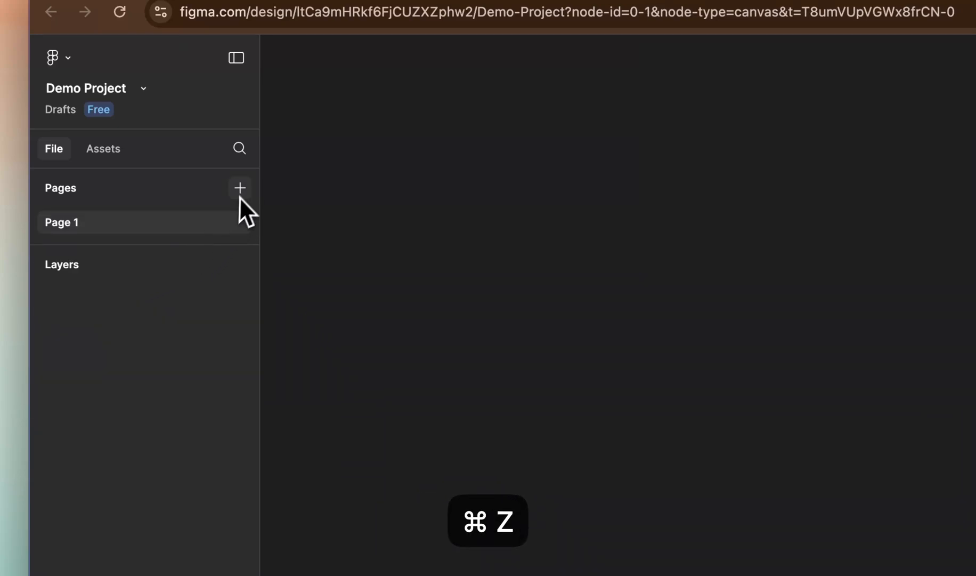
# - Add a second page with its default name and delete it from the page list
pyautogui.click(240, 187)
pyautogui.click(233, 291)
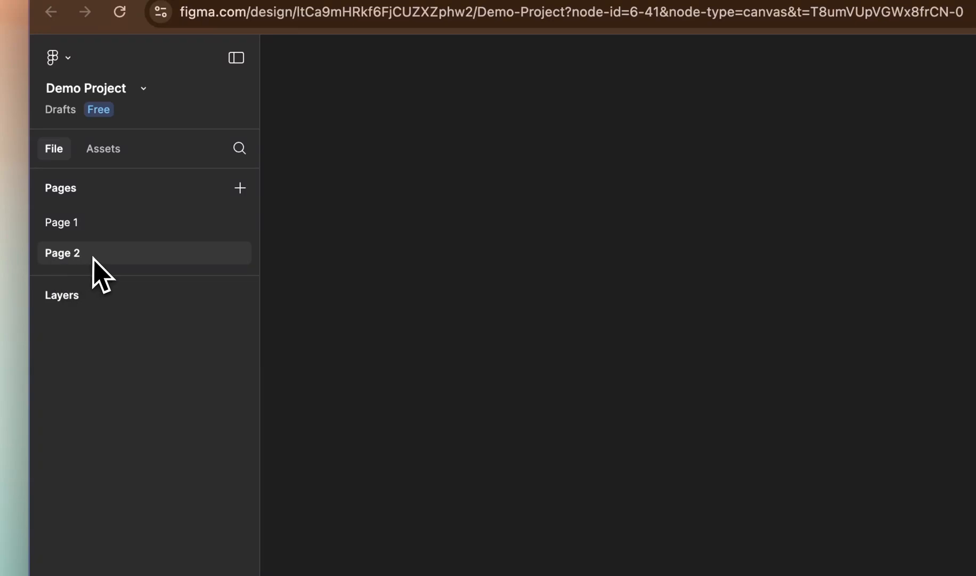
pyautogui.rightClick(81, 255)
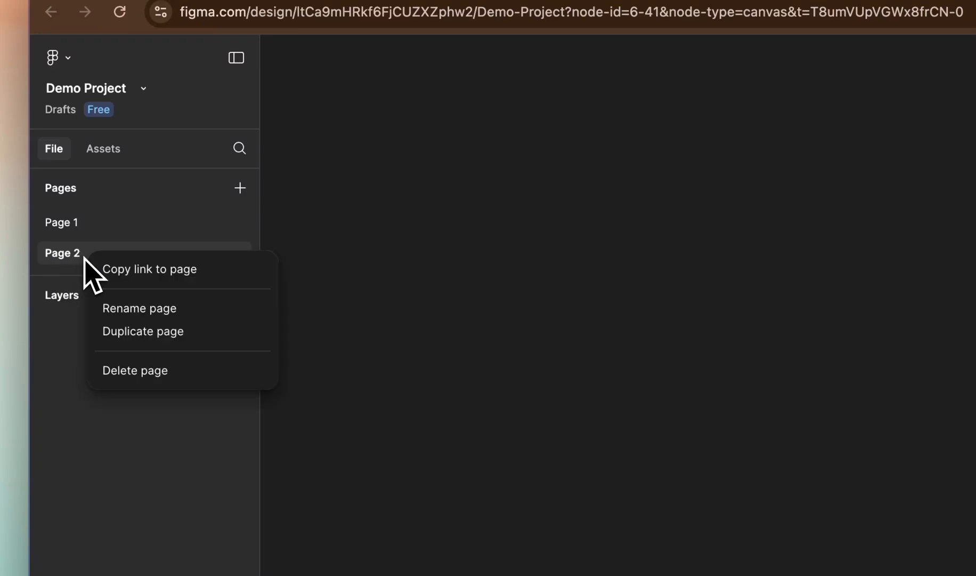
pyautogui.click(136, 371)
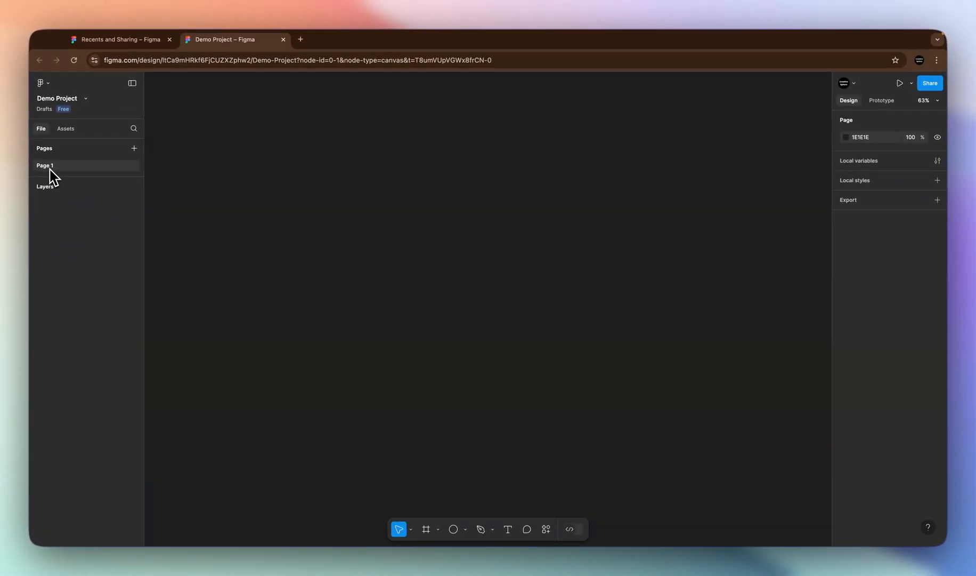
# - Rename the file's only page as Demo Color
pyautogui.doubleClick(51, 166)
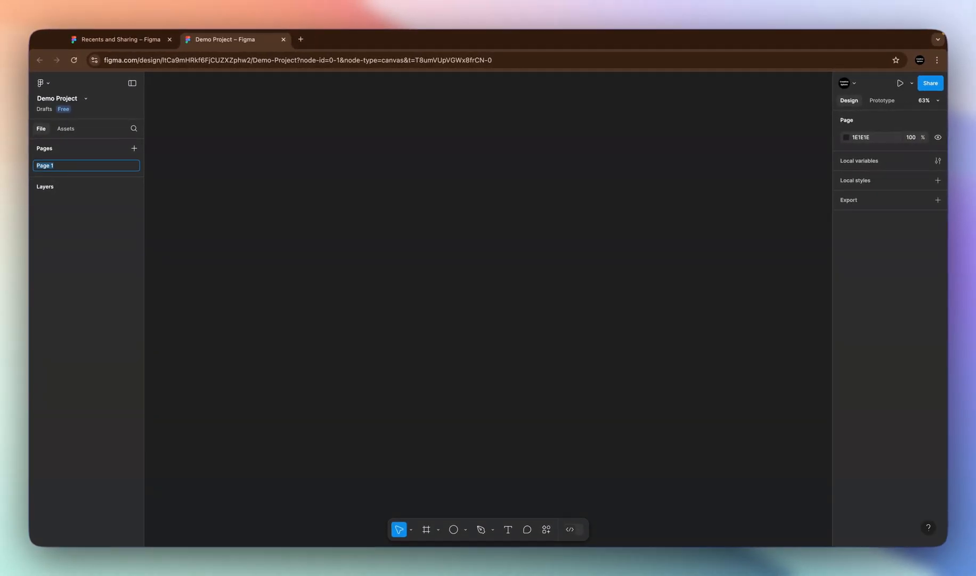
pyautogui.press('BackSpace')
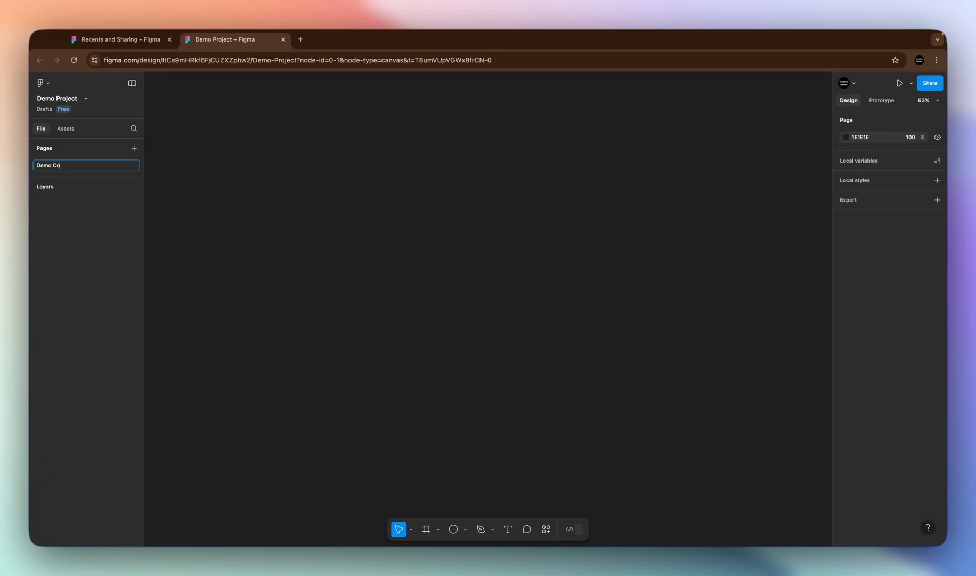
pyautogui.press('Return')
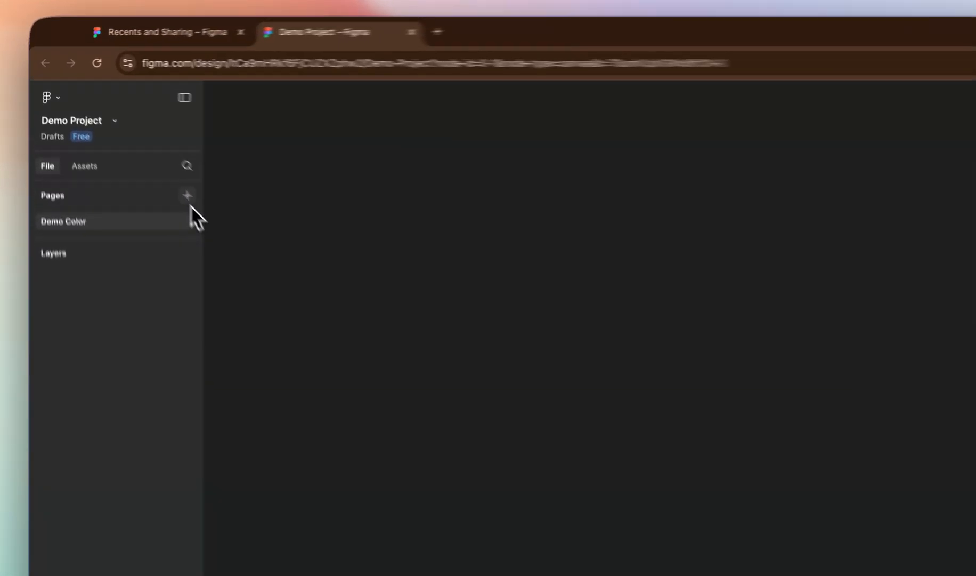
# - Add a second page to the file and name it Demo Typography
pyautogui.click(133, 148)
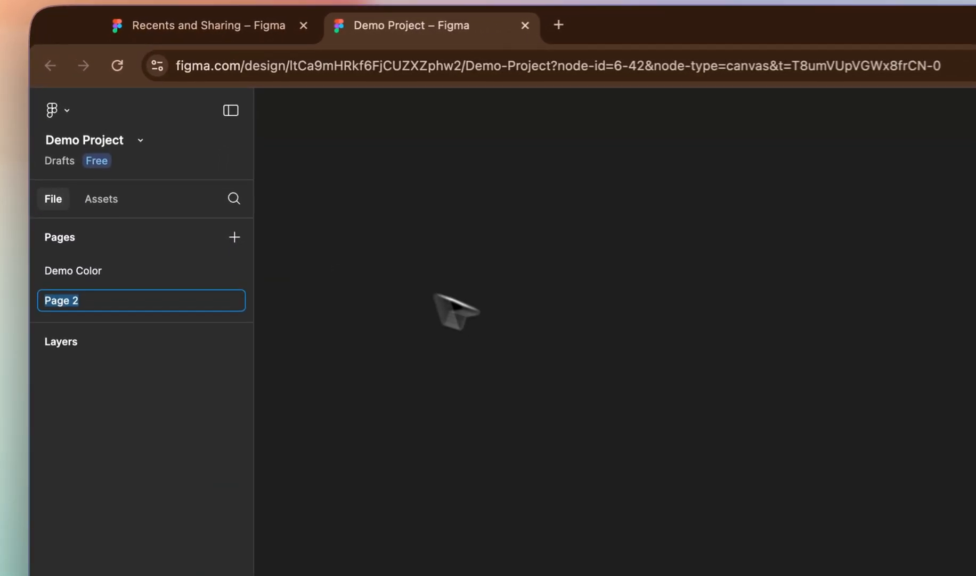
pyautogui.write('Demo ')
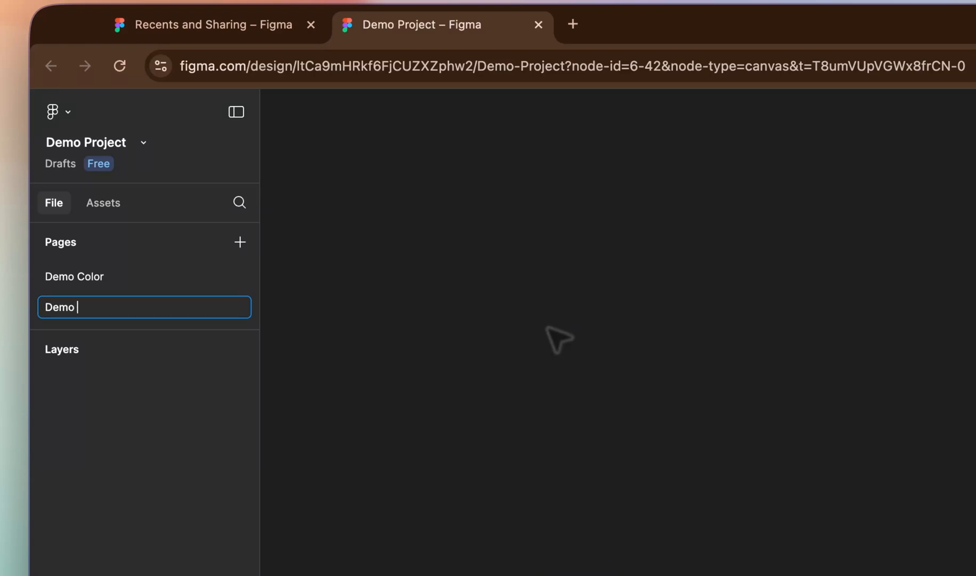
pyautogui.write('Typog')
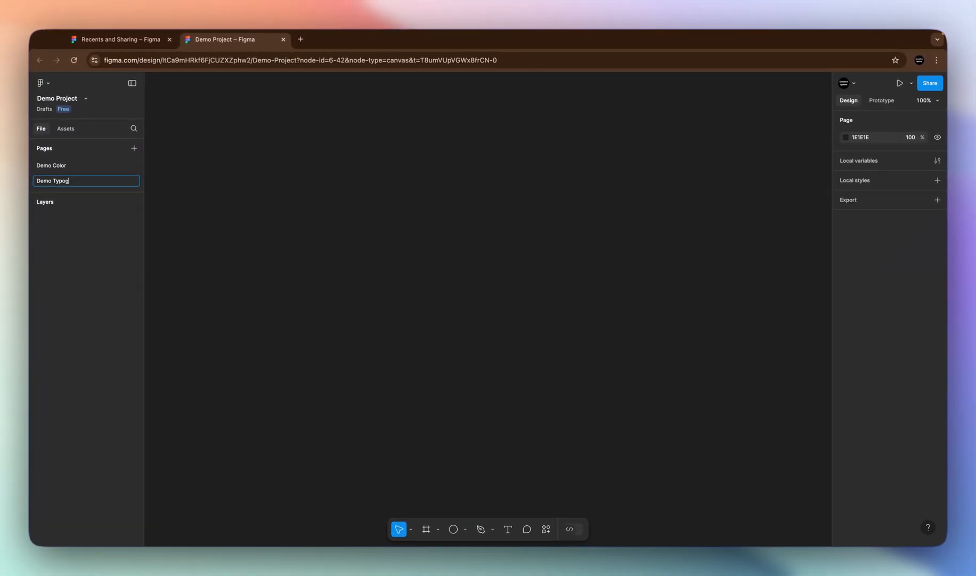
pyautogui.write('raphy')
pyautogui.press('Return')
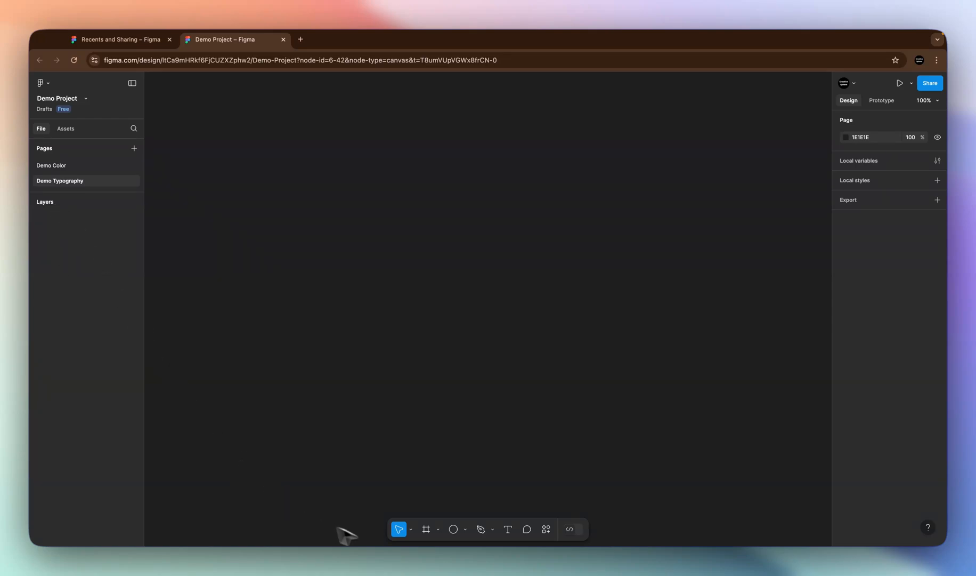
# - Place a 100 × 100 rectangle on the empty canvas of the Demo Typography page
pyautogui.click(466, 529)
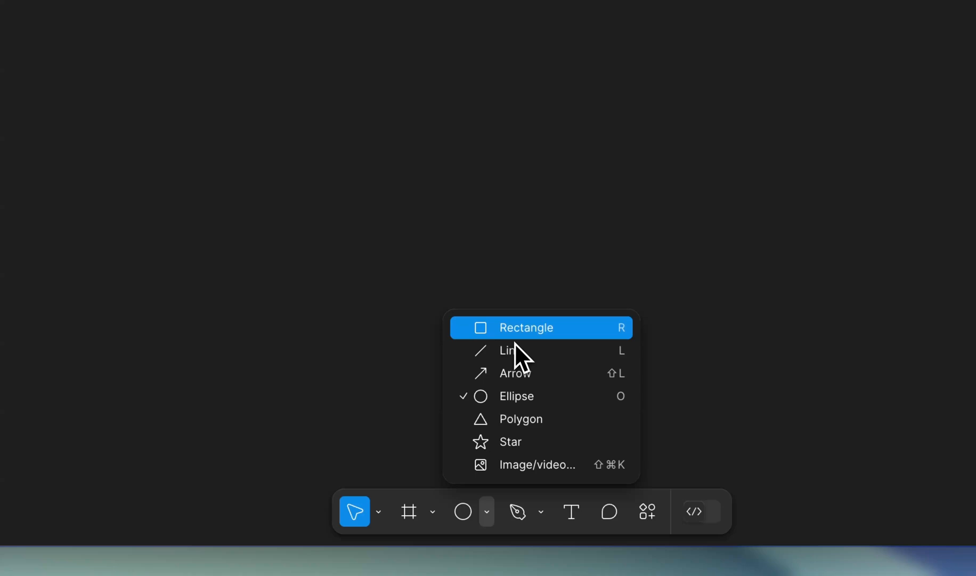
pyautogui.click(515, 333)
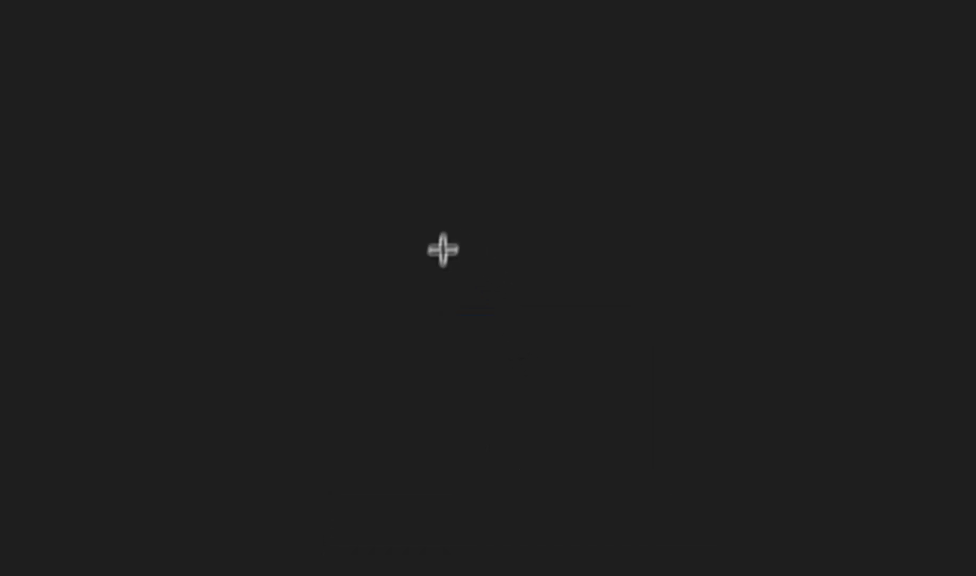
pyautogui.click(390, 245)
pyautogui.moveTo(370, 234); pyautogui.dragTo(350, 164)
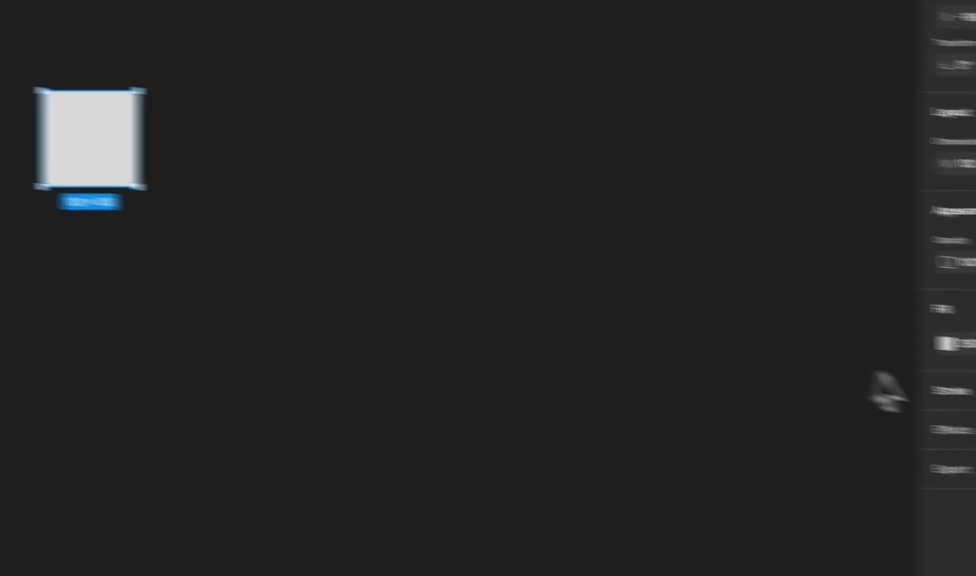
# - Change the square's fill to the light red FF8E8E using the custom colour picker
pyautogui.click(763, 326)
pyautogui.click(588, 223)
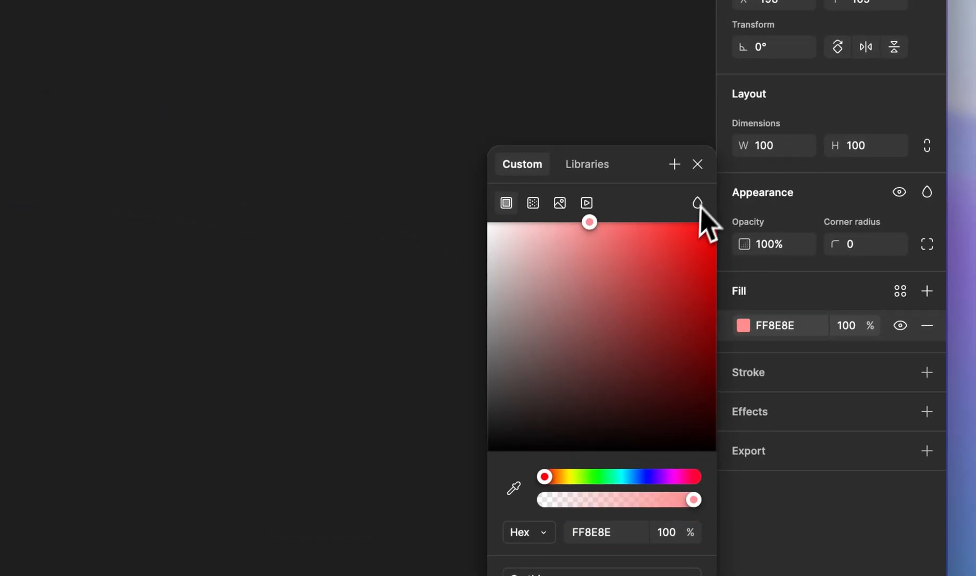
pyautogui.click(698, 164)
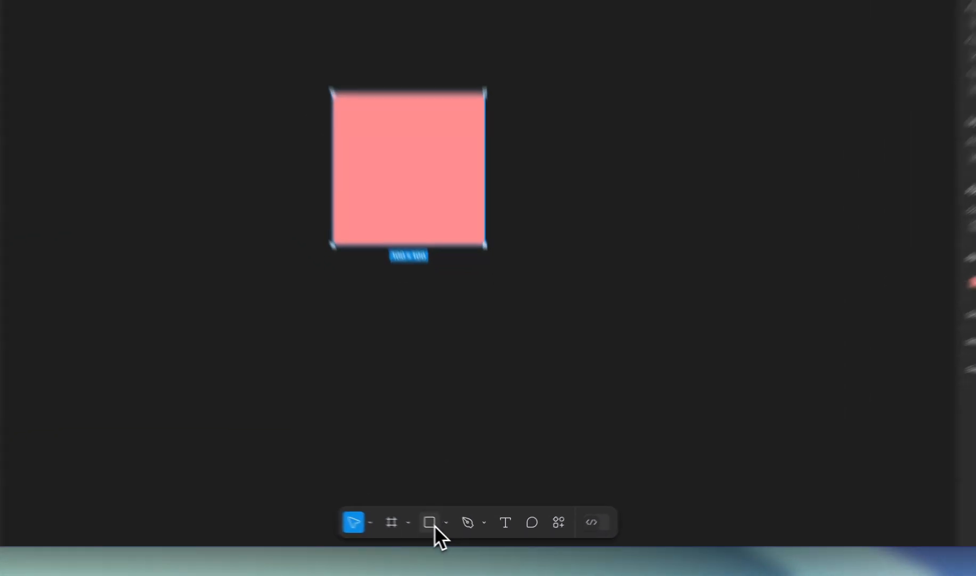
# - Place a second 100 × 100 square to the right of the pink one and align it at Y -165
pyautogui.click(453, 529)
pyautogui.click(612, 33)
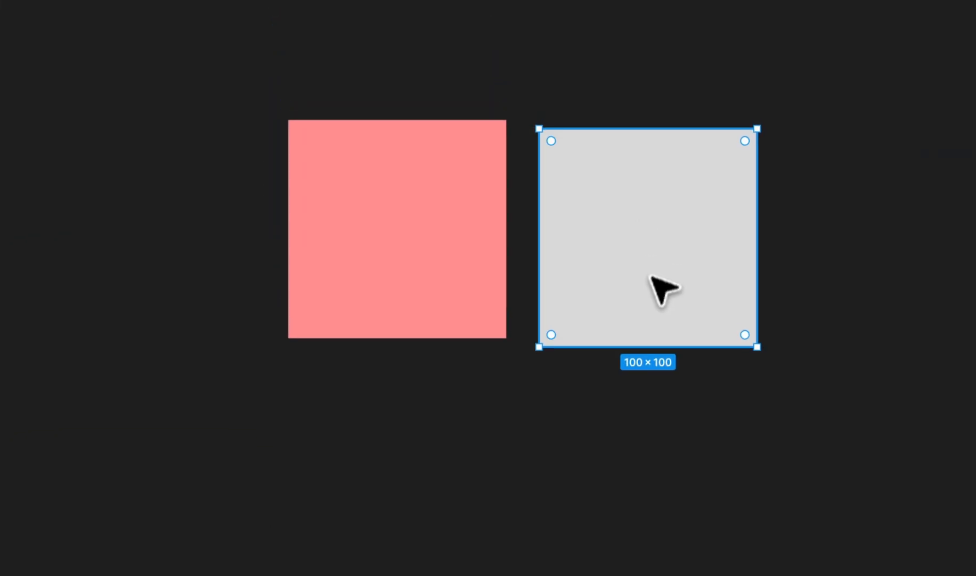
pyautogui.moveTo(596, 16); pyautogui.dragTo(605, 10)
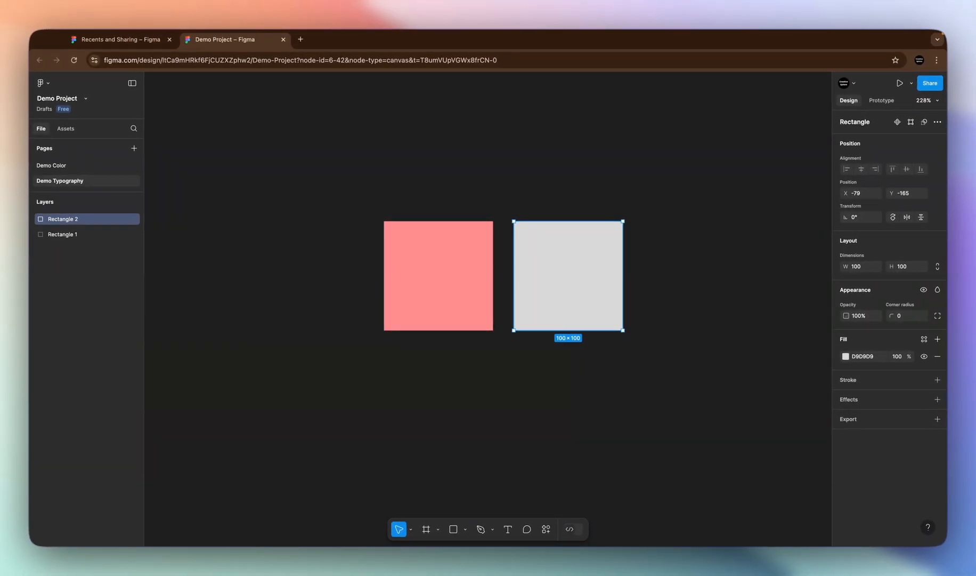
# - Place a 100 × 100 circle below the pink square and duplicate it below the grey square
pyautogui.click(465, 528)
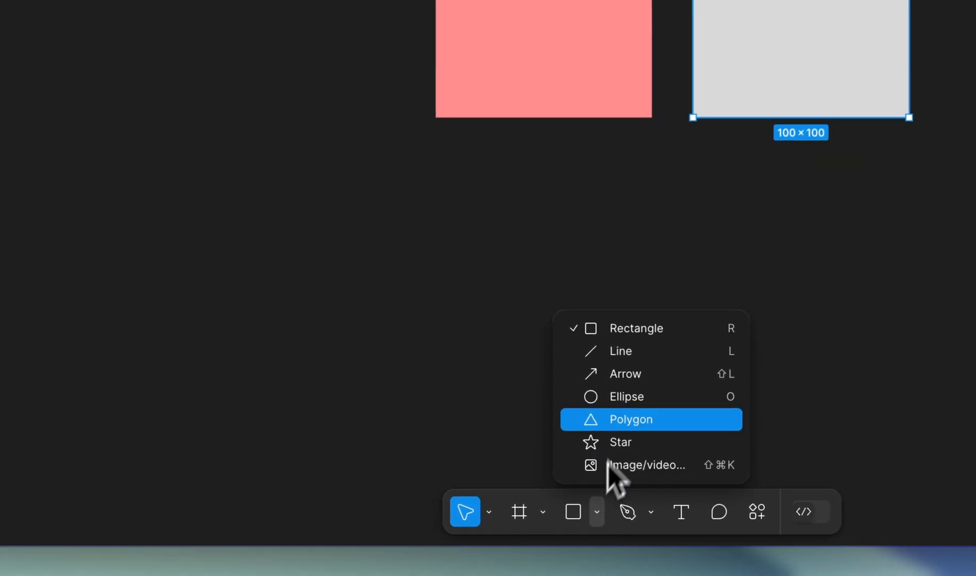
pyautogui.click(476, 470)
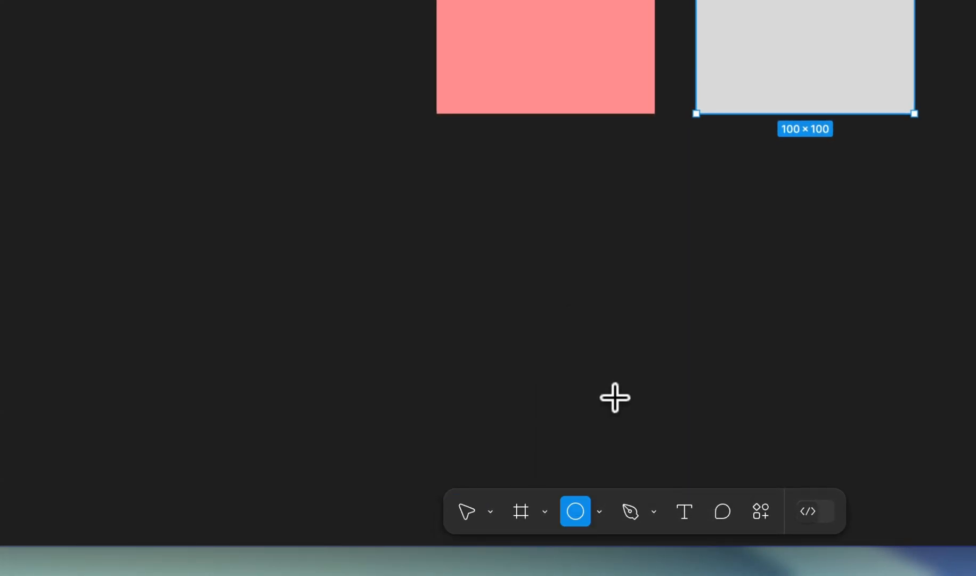
pyautogui.click(544, 261)
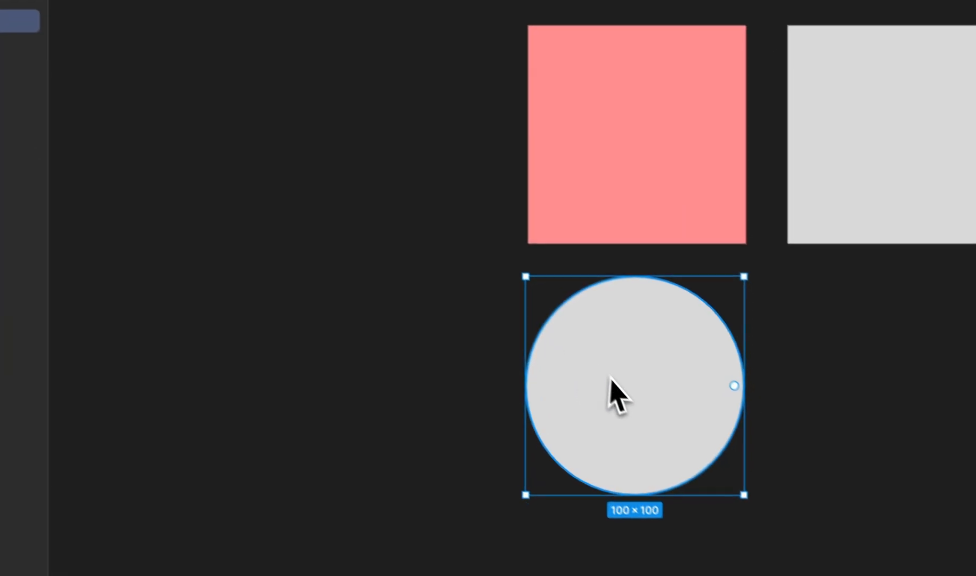
pyautogui.moveTo(607, 373); pyautogui.dragTo(879, 380)
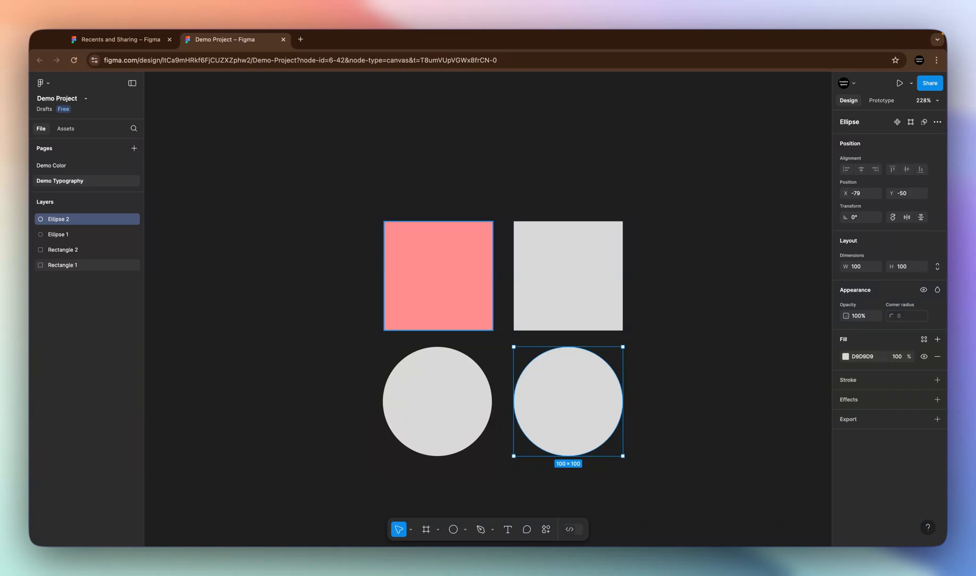
# - Rename the pink square's layer as Demo Rectangle
pyautogui.click(443, 317)
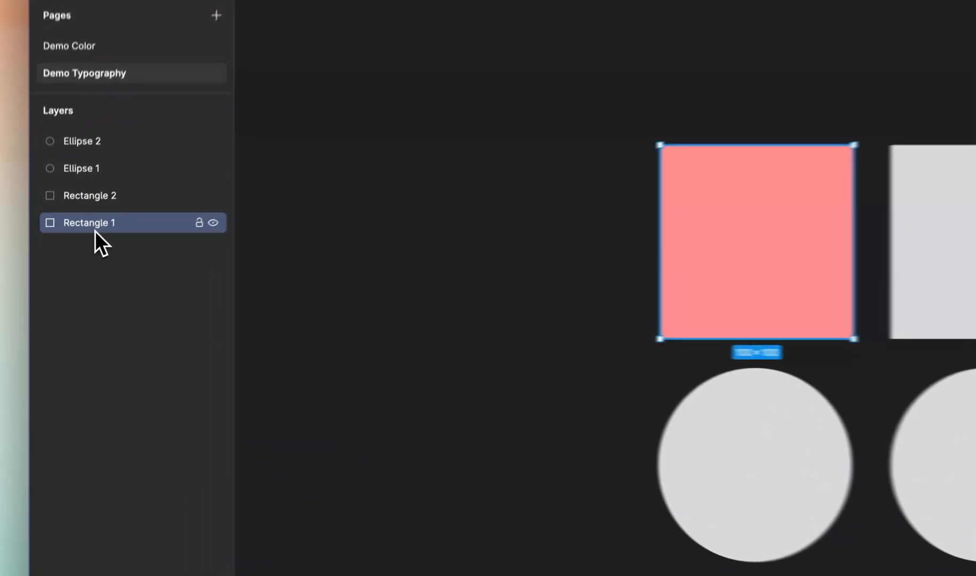
pyautogui.doubleClick(66, 266)
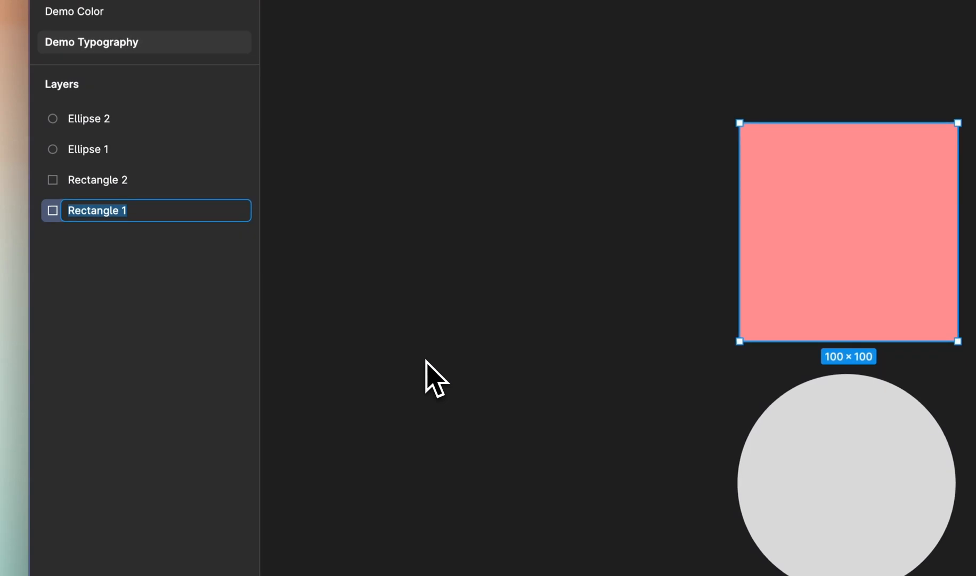
pyautogui.press('BackSpace')
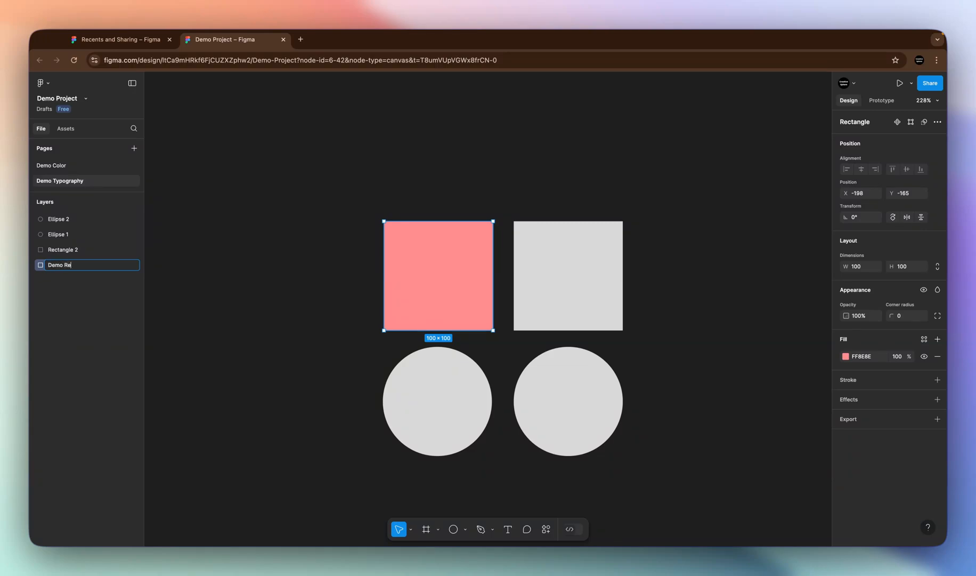
pyautogui.write('Demo Rectangle')
pyautogui.press('Return')
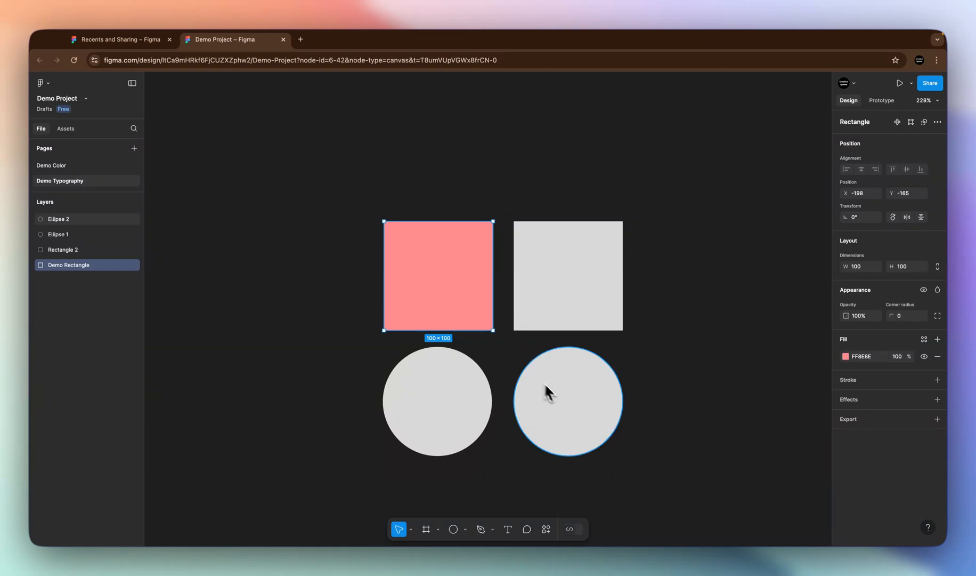
pyautogui.scroll(2, 400, 258)
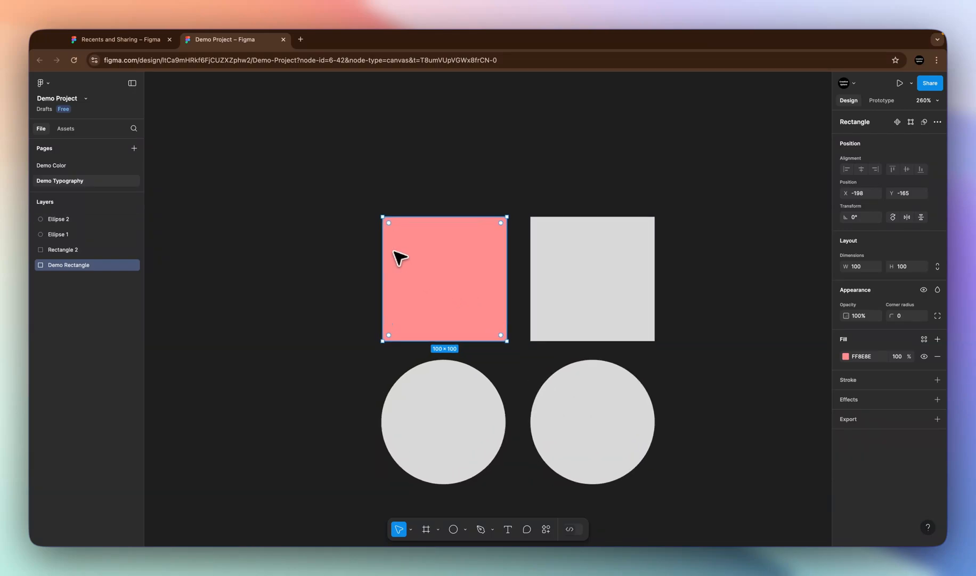
pyautogui.scroll(5, 399, 258)
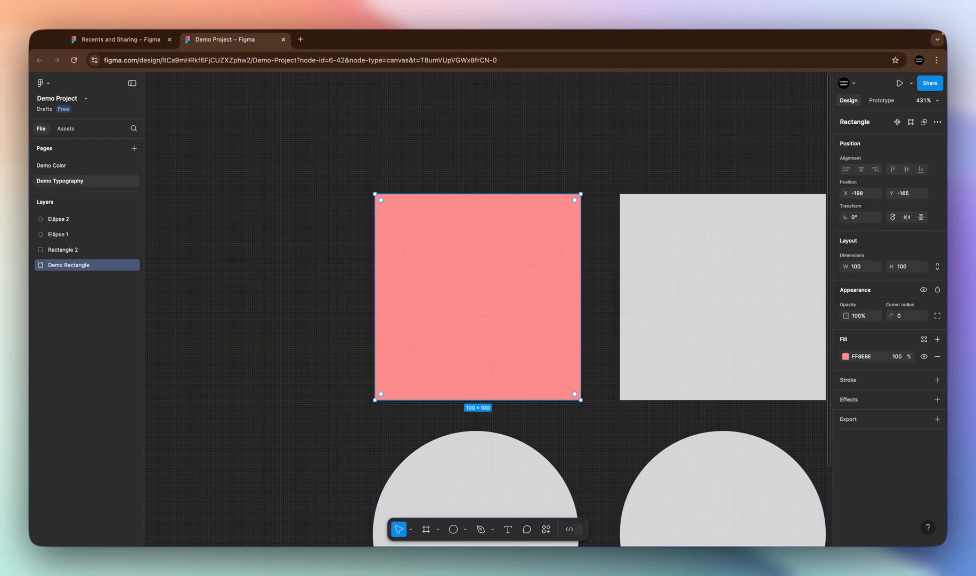
pyautogui.scroll(-3, 405, 261)
pyautogui.click(556, 277)
pyautogui.scroll(-3, 565, 274)
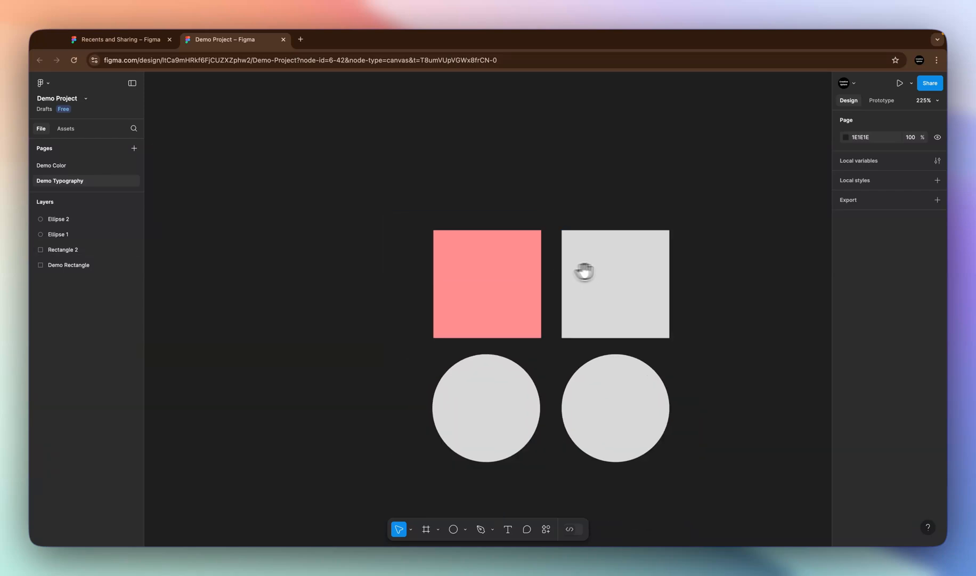
pyautogui.moveTo(585, 272); pyautogui.dragTo(475, 244)
pyautogui.click(462, 362)
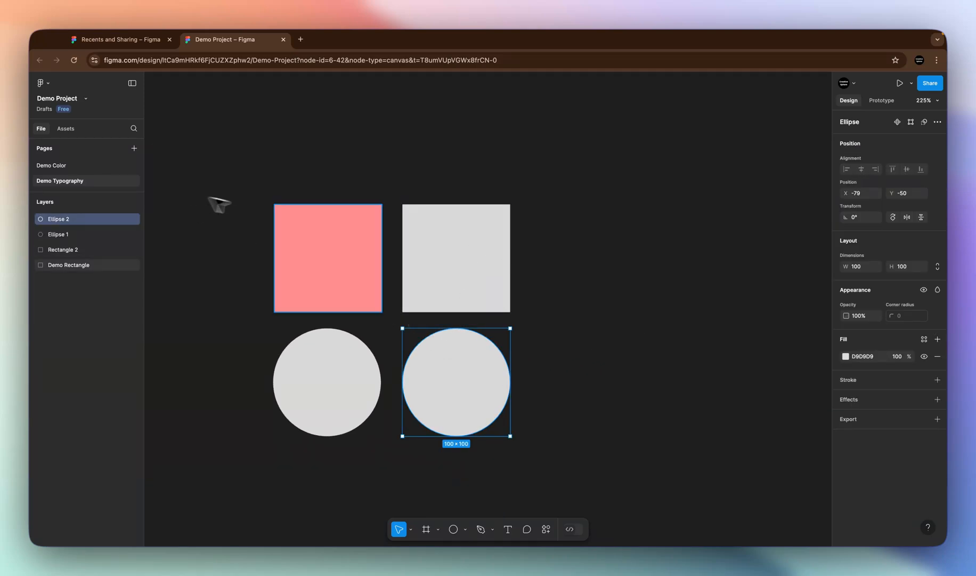
# - Move the grey square far to the right of the other shapes, to about X 110, Y -180
pyautogui.scroll(3, 291, 214)
pyautogui.click(514, 308)
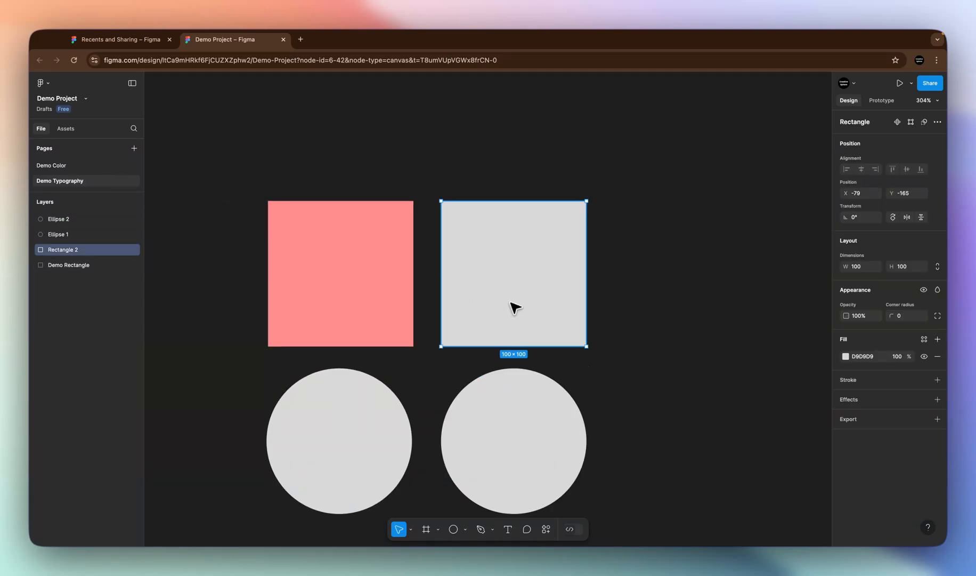
pyautogui.moveTo(514, 308); pyautogui.dragTo(752, 272)
# - Place the circle from below the grey square's former spot beside the pink square, aligned at Y -165
pyautogui.click(457, 436)
pyautogui.moveTo(458, 436); pyautogui.dragTo(523, 278)
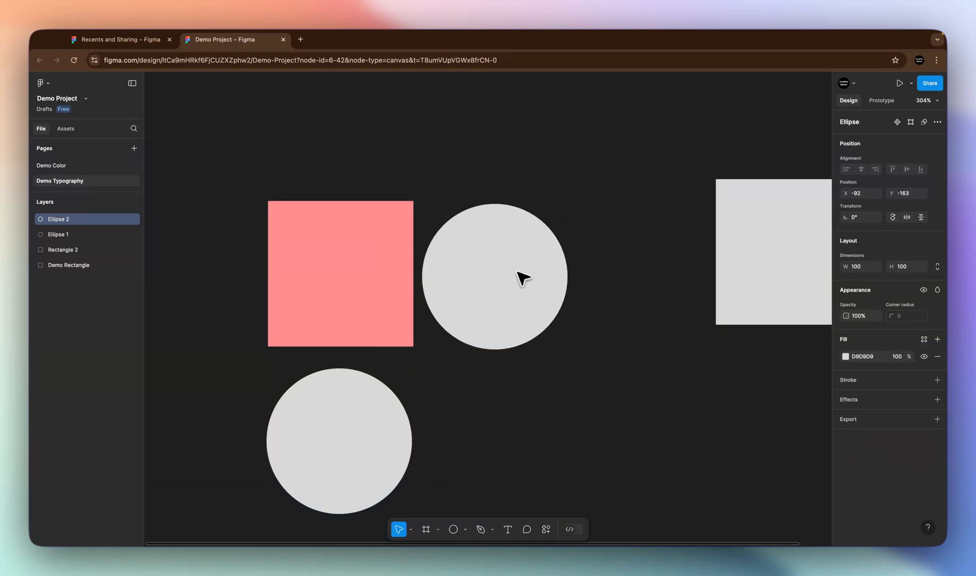
pyautogui.scroll(3, 446, 276)
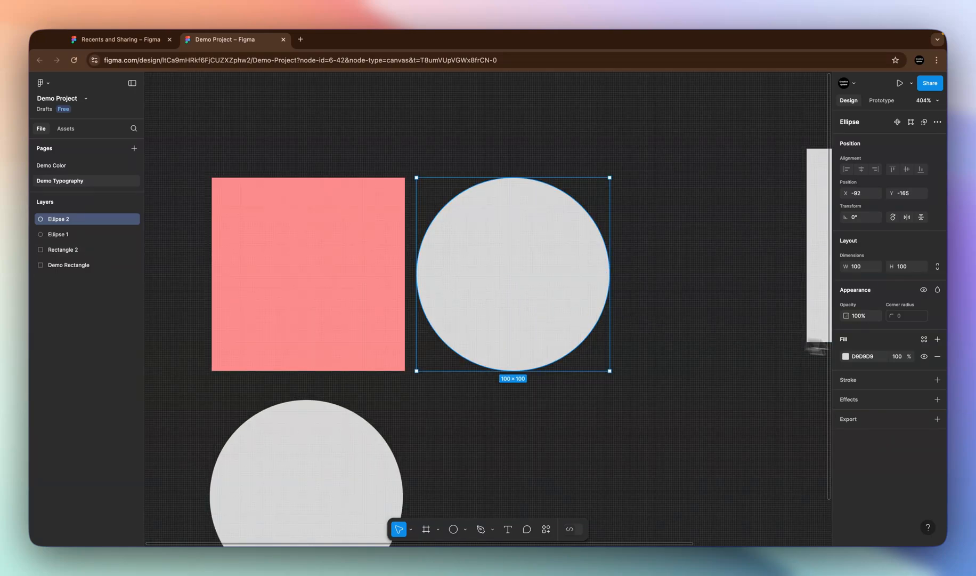
# - Overlap the circle onto the pink square at X -148, Y -165 and change its fill to the light blue 71E3FC
pyautogui.click(845, 356)
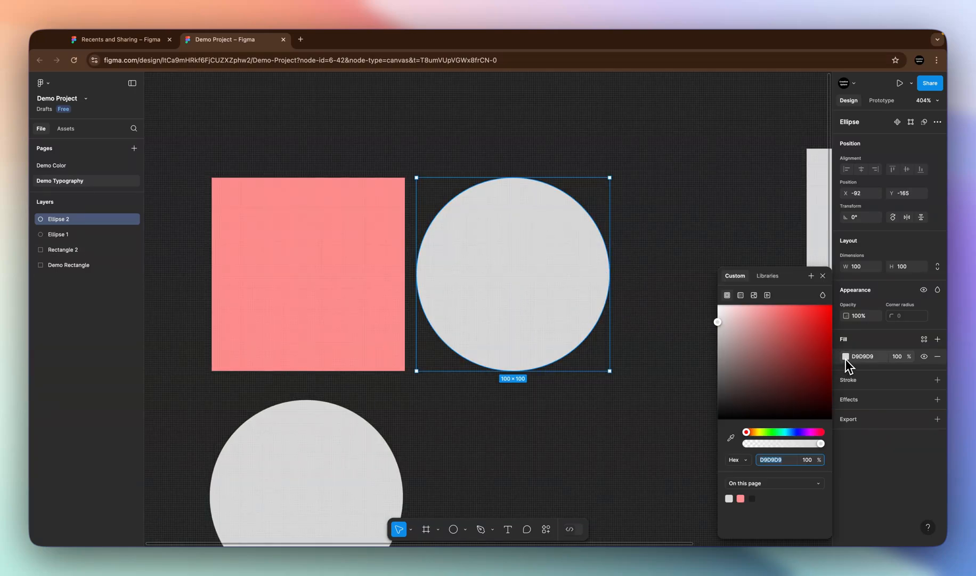
pyautogui.click(760, 432)
pyautogui.click(811, 310)
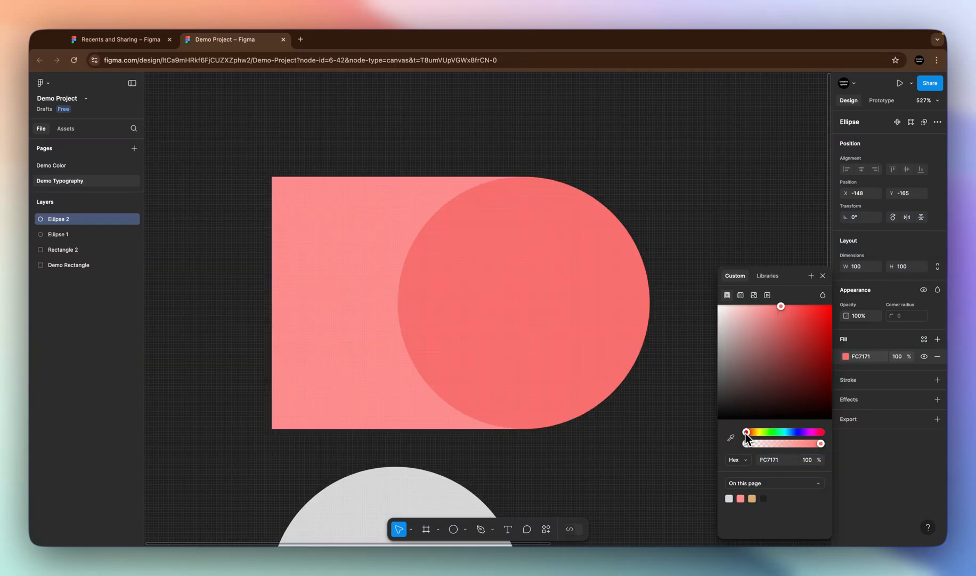
pyautogui.click(786, 433)
pyautogui.click(823, 275)
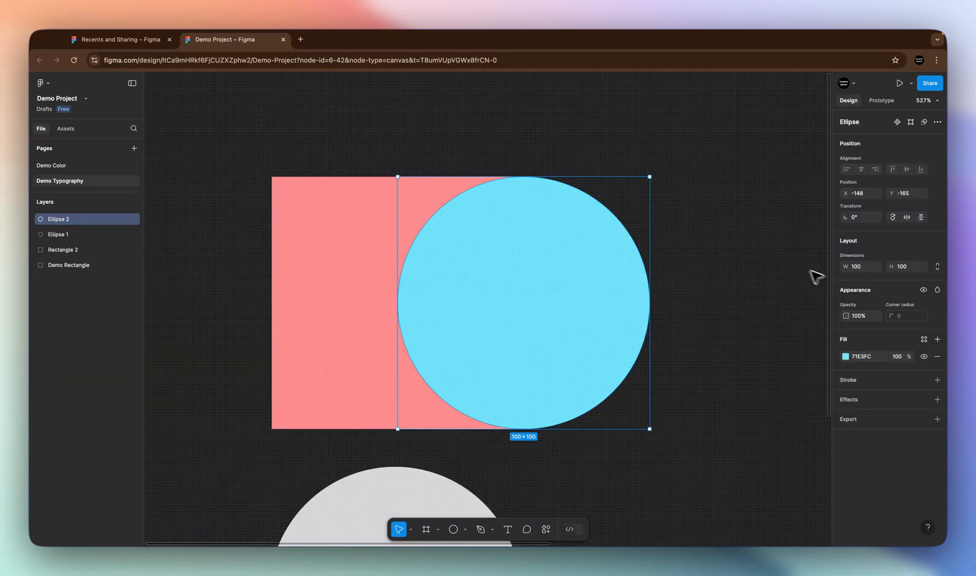
pyautogui.click(760, 246)
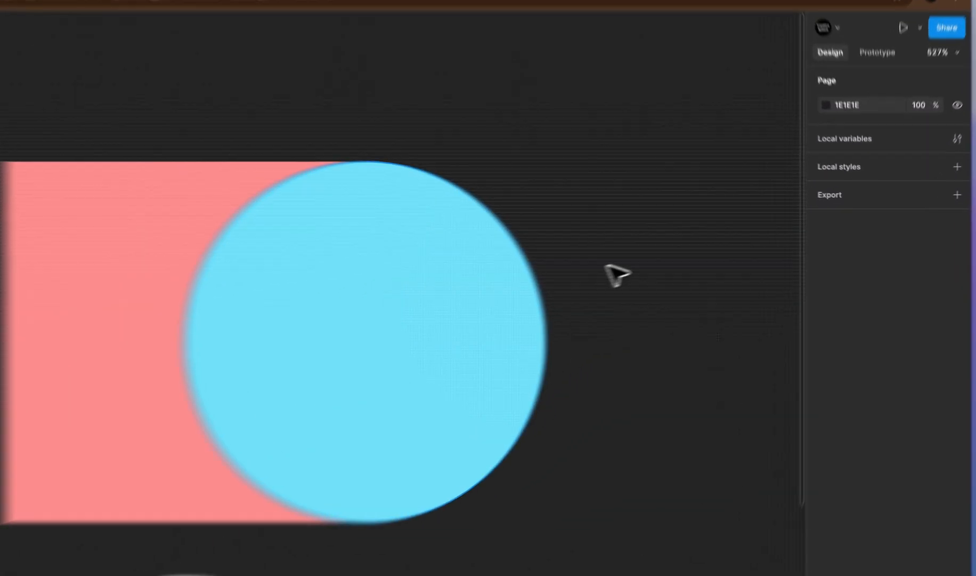
# - Reorder the blue circle's Ellipse 2 layer to sit below the Demo Rectangle layer
pyautogui.click(637, 251)
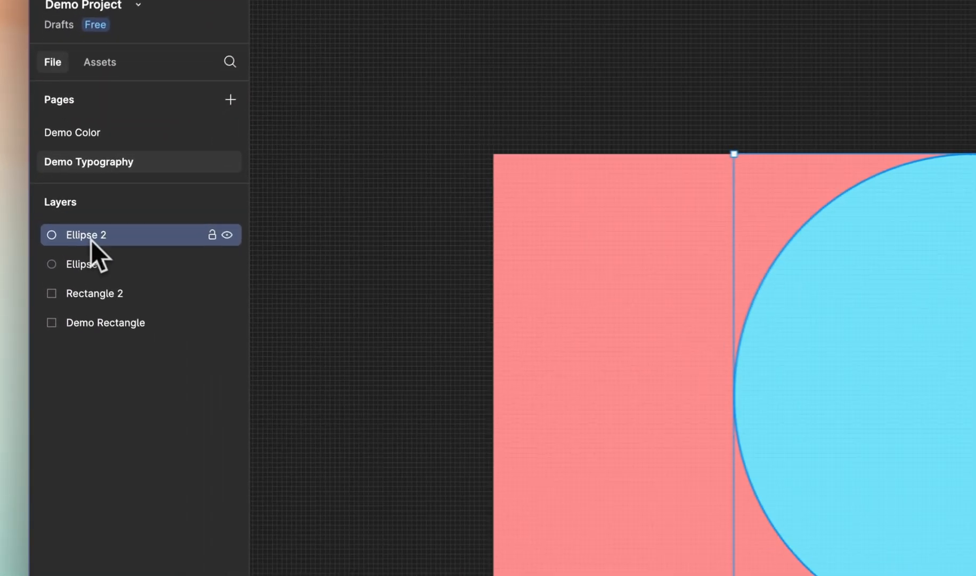
pyautogui.moveTo(62, 229); pyautogui.dragTo(62, 271)
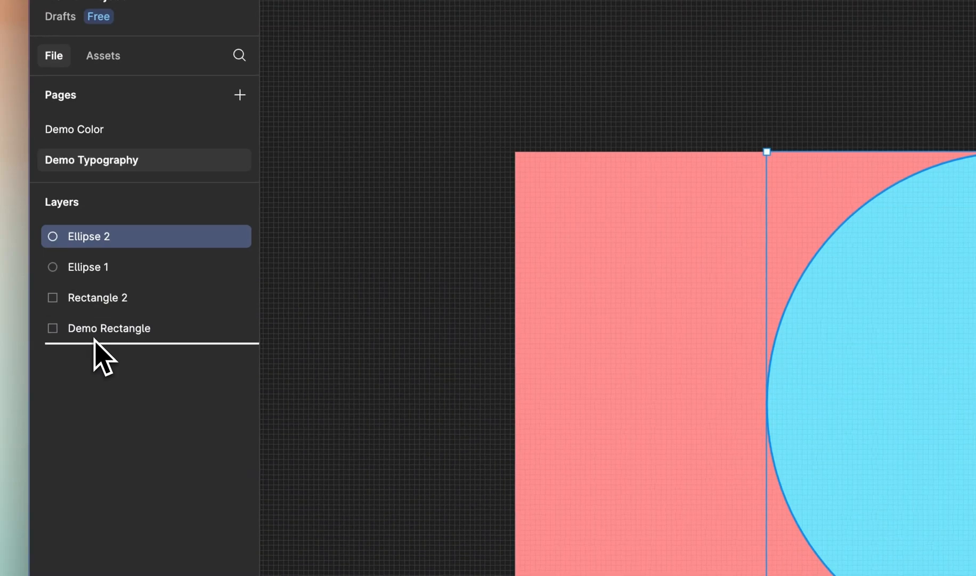
pyautogui.moveTo(94, 340); pyautogui.dragTo(96, 338)
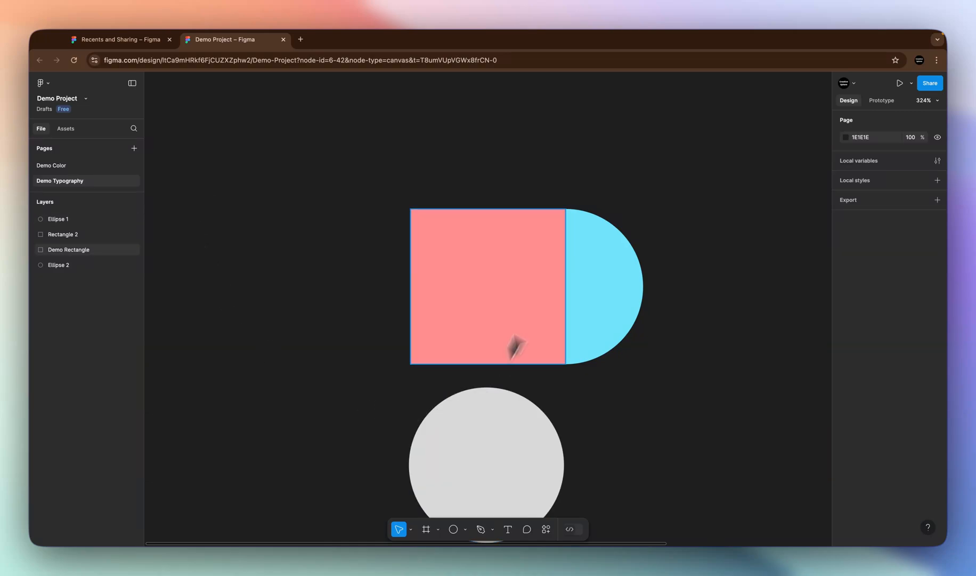
# - Locate the Rectangle 2 shape on the canvas from its layer and view it in relation to the other shapes
pyautogui.doubleClick(41, 234)
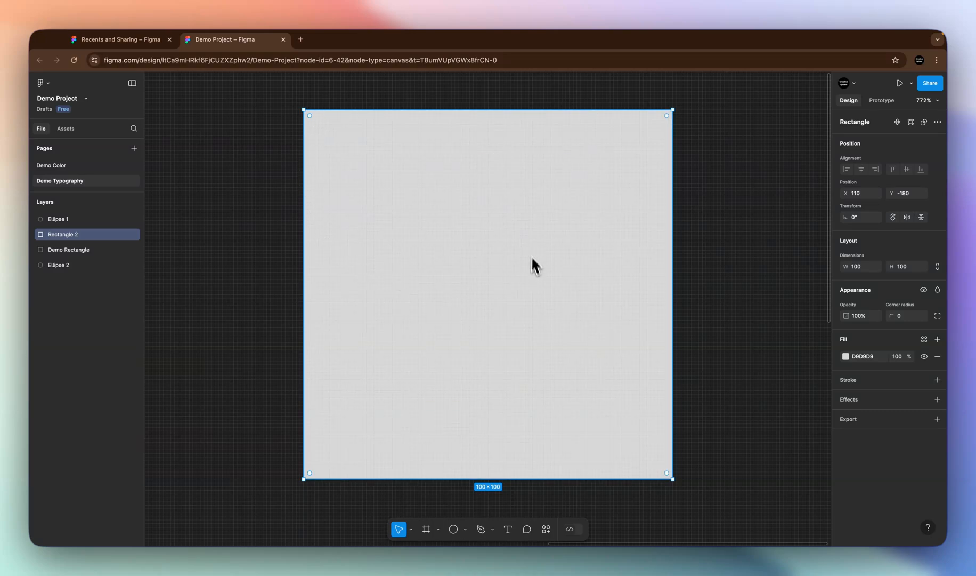
pyautogui.scroll(-10, 518, 273)
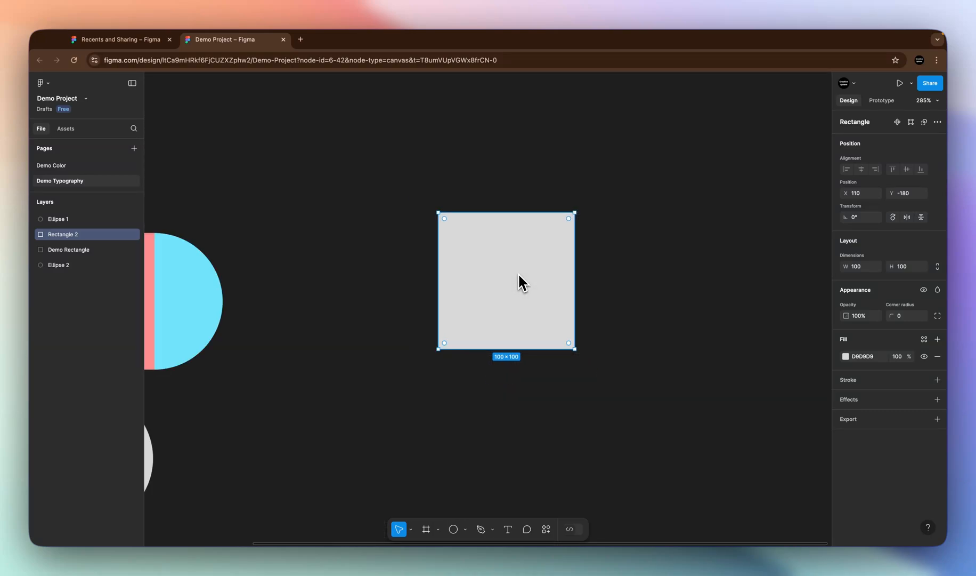
pyautogui.scroll(-1, 518, 274)
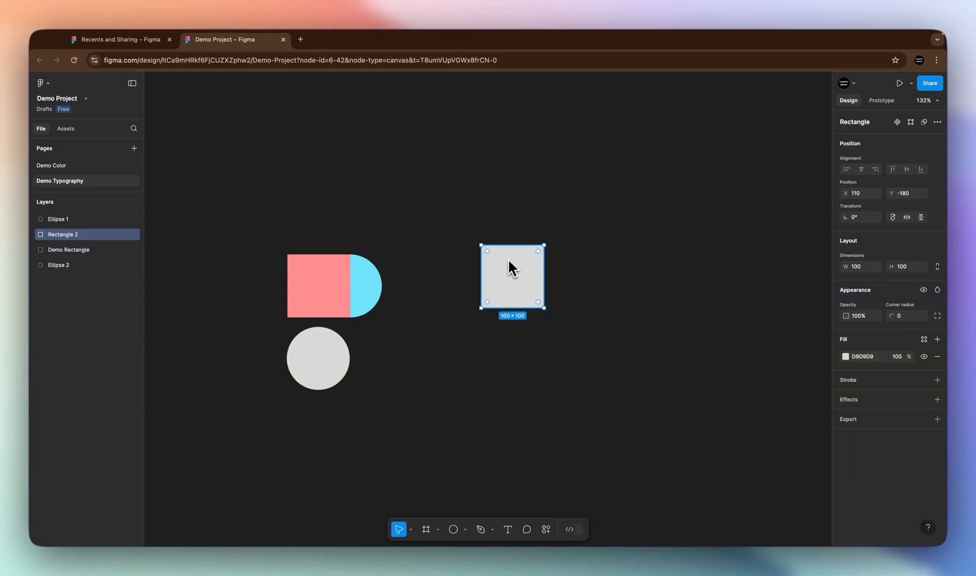
pyautogui.scroll(3, 547, 270)
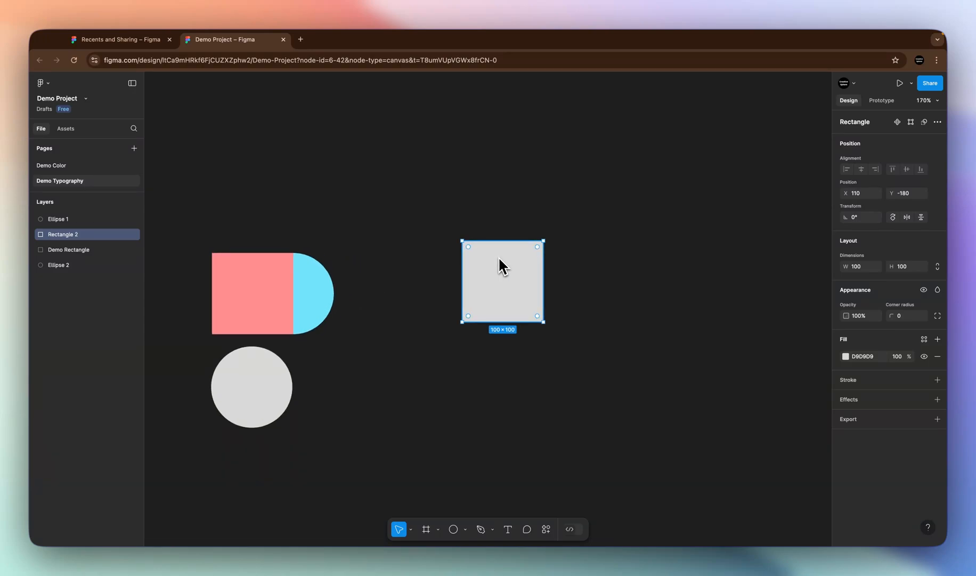
pyautogui.scroll(10, 498, 256)
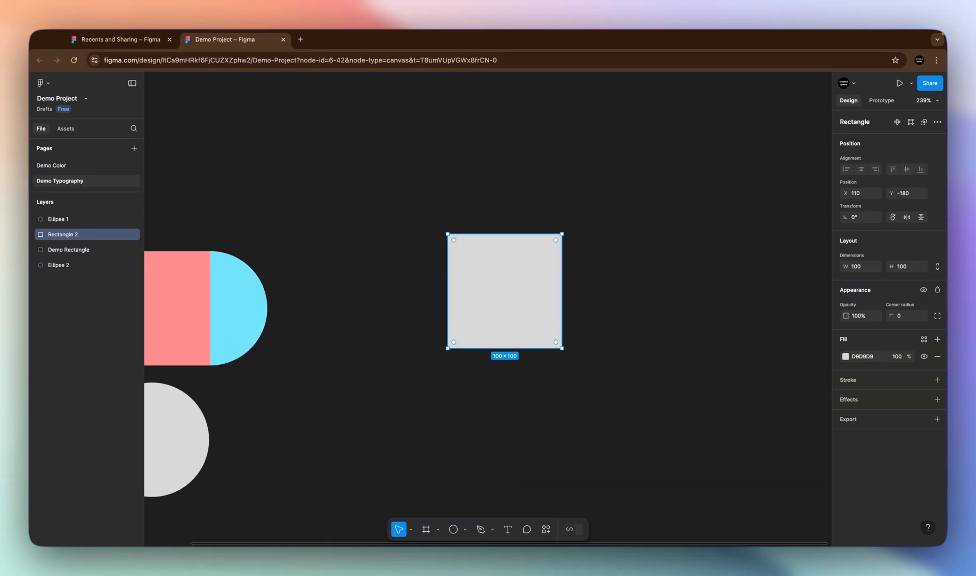